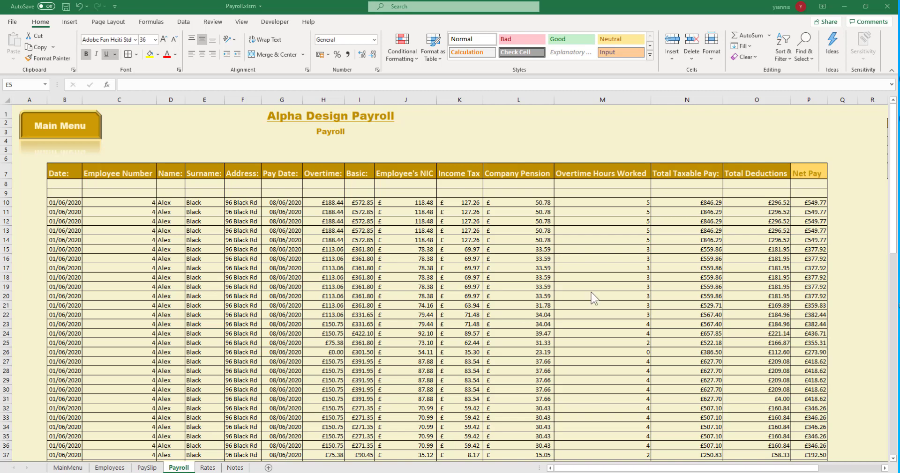
{"action": "left_click", "coordinate": [816, 201]}
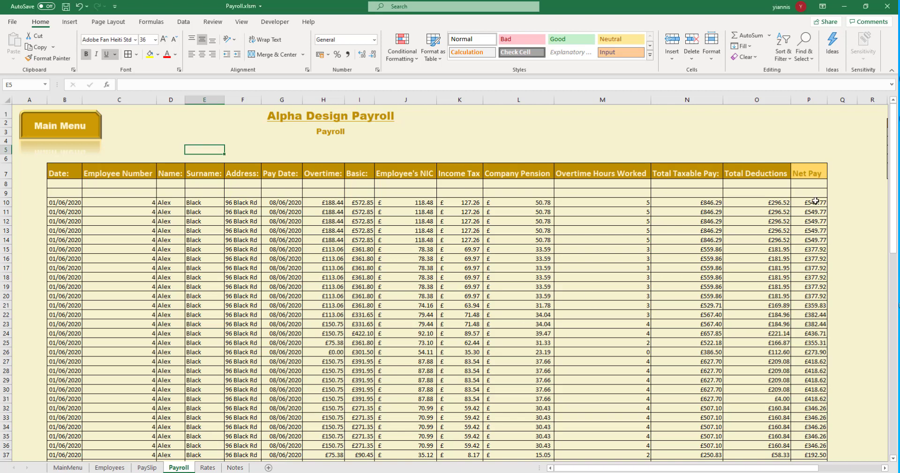
{"action": "left_click_drag", "start_coordinate": [815, 202], "coordinate": [808, 418]}
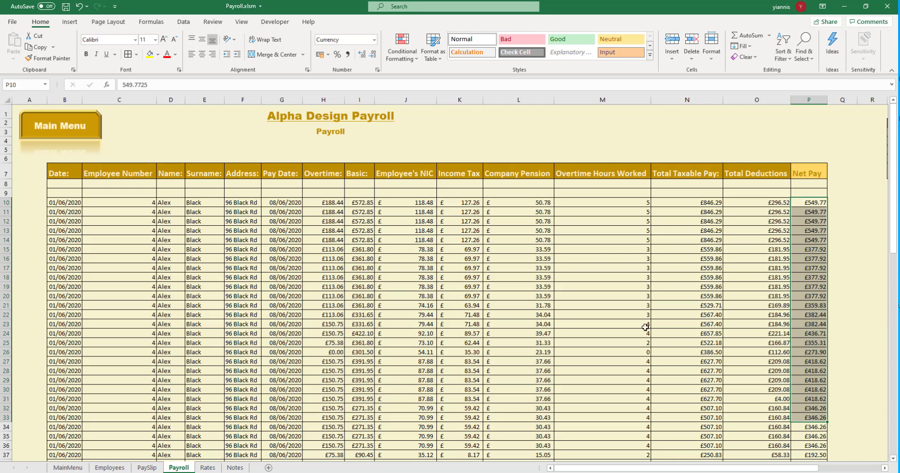
Copy the Overtime Hours Worked header and the blank cell below it to M1, and fill them across to column O
{"action": "left_click", "coordinate": [591, 171]}
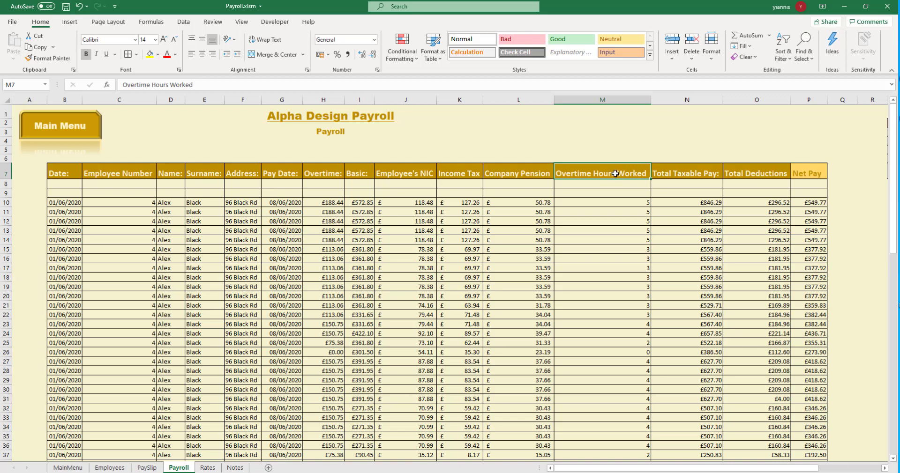
{"action": "mouse_move", "coordinate": [614, 171]}
{"action": "left_mouse_down"}
{"action": "mouse_move", "coordinate": [610, 182]}
{"action": "mouse_move", "coordinate": [606, 167]}
{"action": "mouse_move", "coordinate": [607, 182]}
{"action": "left_mouse_up"}
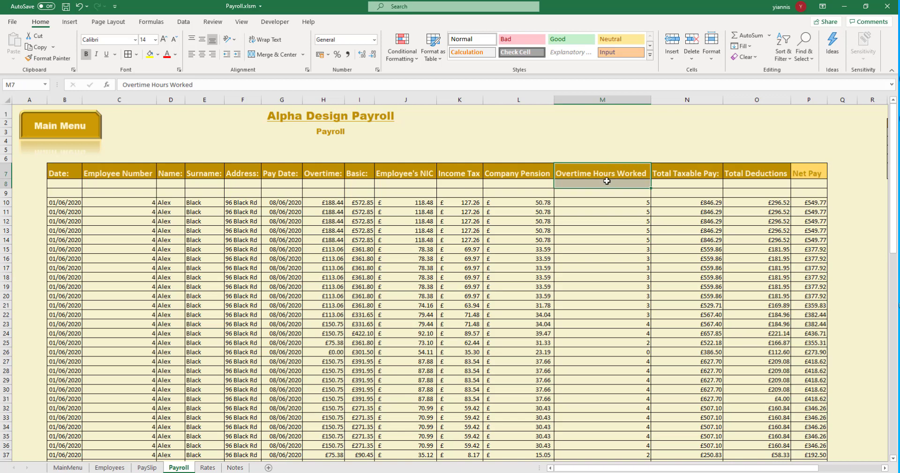
{"action": "key", "text": "ctrl+c"}
{"action": "left_click", "coordinate": [602, 114]}
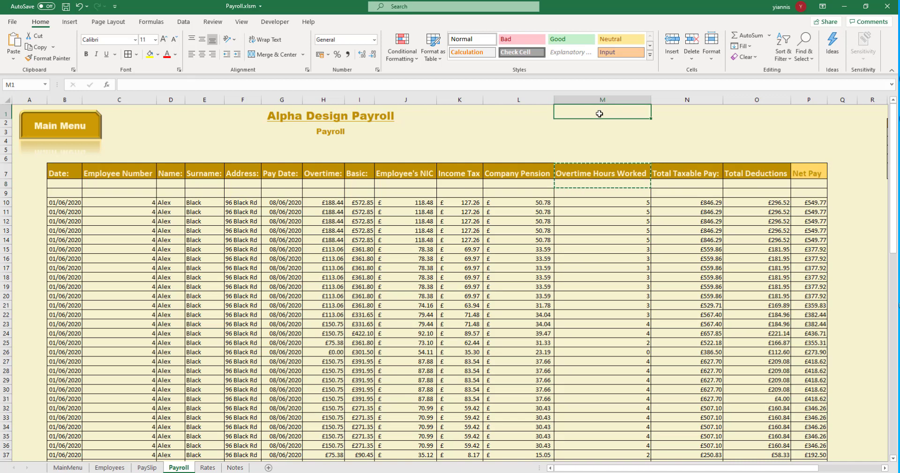
{"action": "key", "text": "ctrl+v"}
{"action": "mouse_move", "coordinate": [649, 126]}
{"action": "left_mouse_down"}
{"action": "mouse_move", "coordinate": [651, 115]}
{"action": "mouse_move", "coordinate": [648, 127]}
{"action": "mouse_move", "coordinate": [779, 124]}
{"action": "left_mouse_up"}
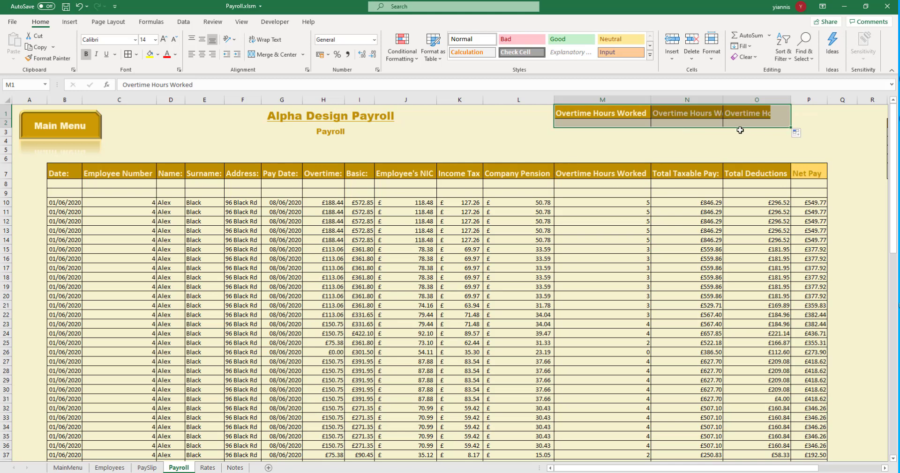
Replace the headers in M1:O1 with Min Wage, Max Wage and Average Wage
{"action": "left_click", "coordinate": [589, 113]}
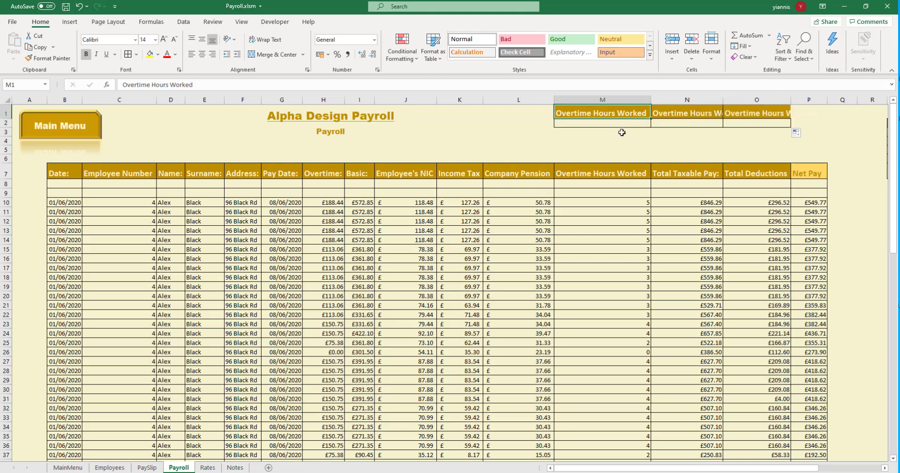
{"action": "type", "text": "Min W"}
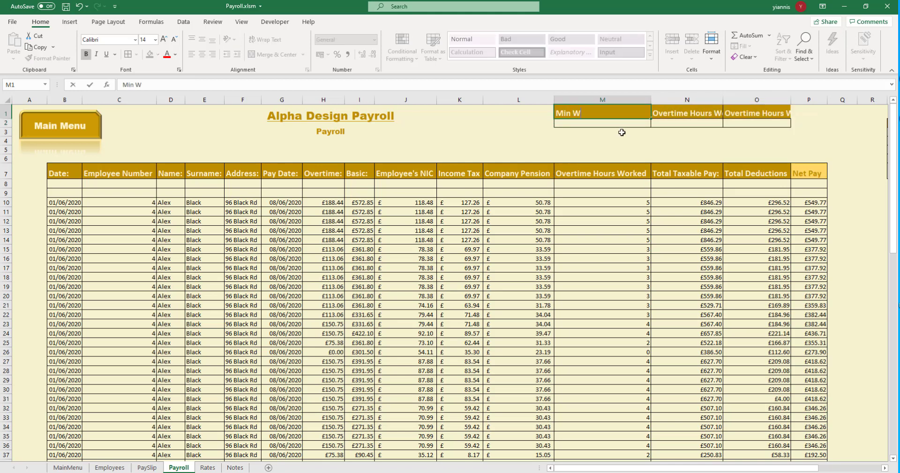
{"action": "type", "text": "age"}
{"action": "key", "text": "Tab"}
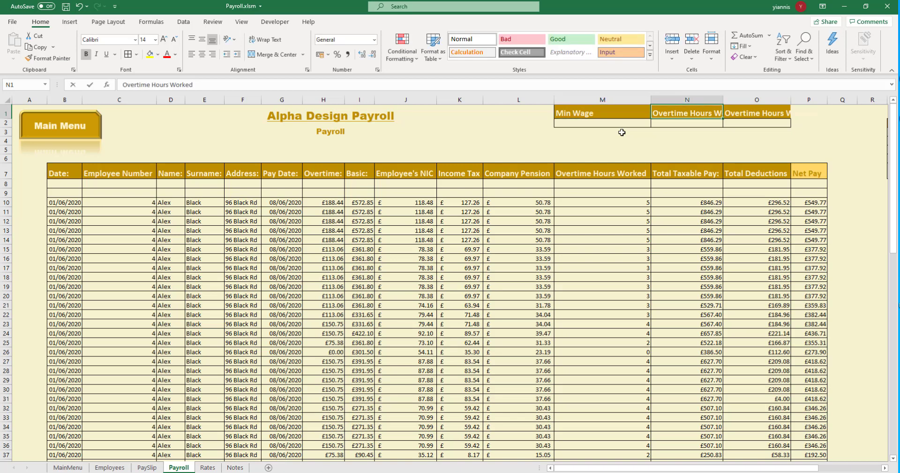
{"action": "type", "text": "Max Wag"}
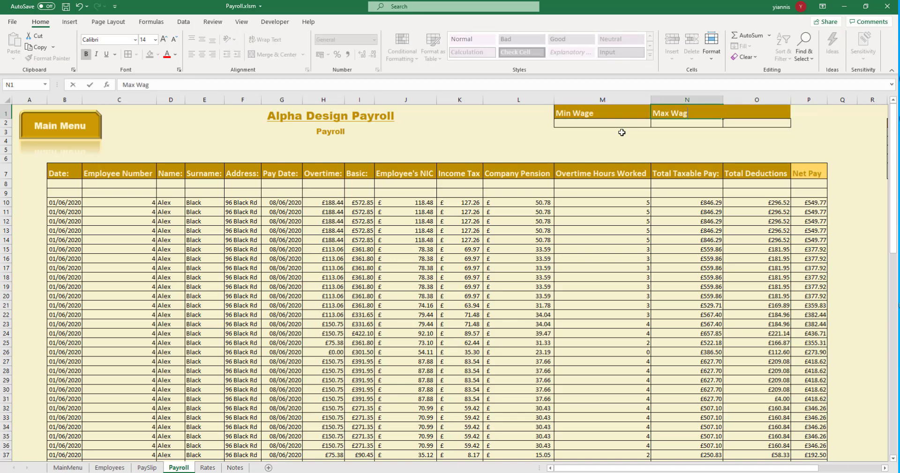
{"action": "type", "text": "e"}
{"action": "key", "text": "Tab"}
{"action": "type", "text": "Av"}
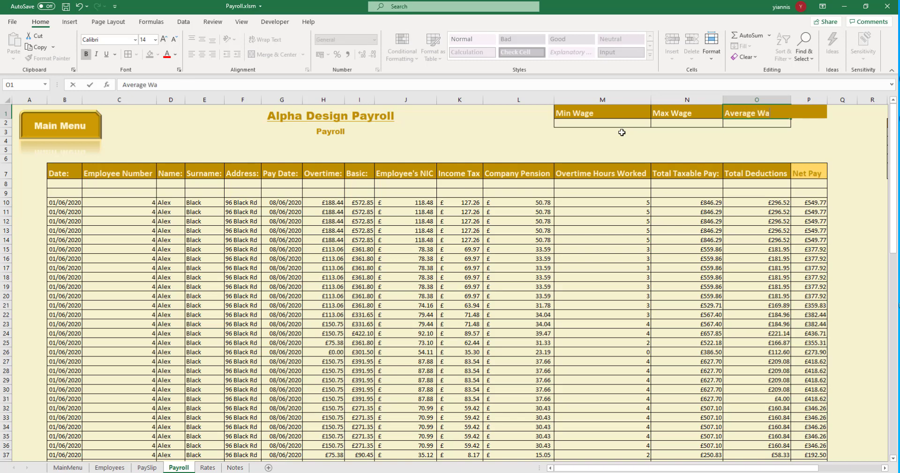
{"action": "key", "text": "Return"}
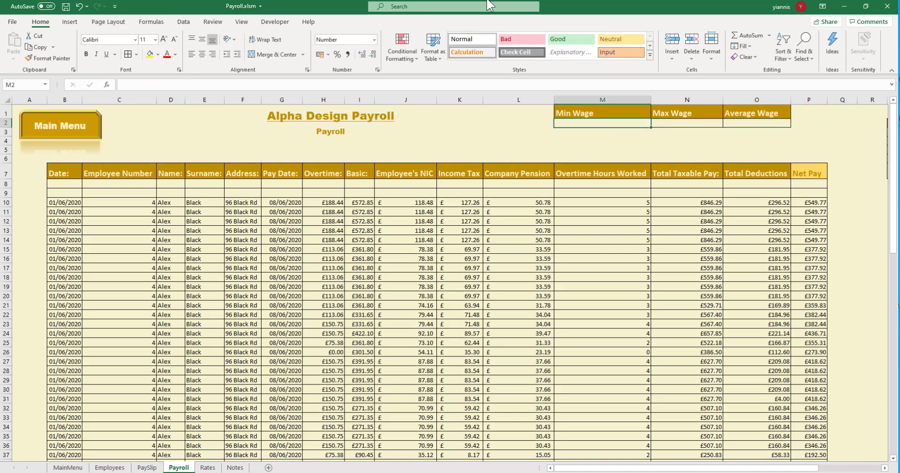
Center the contents of M1:O2 both horizontally and vertically
{"action": "left_click_drag", "start_coordinate": [618, 111], "coordinate": [764, 133]}
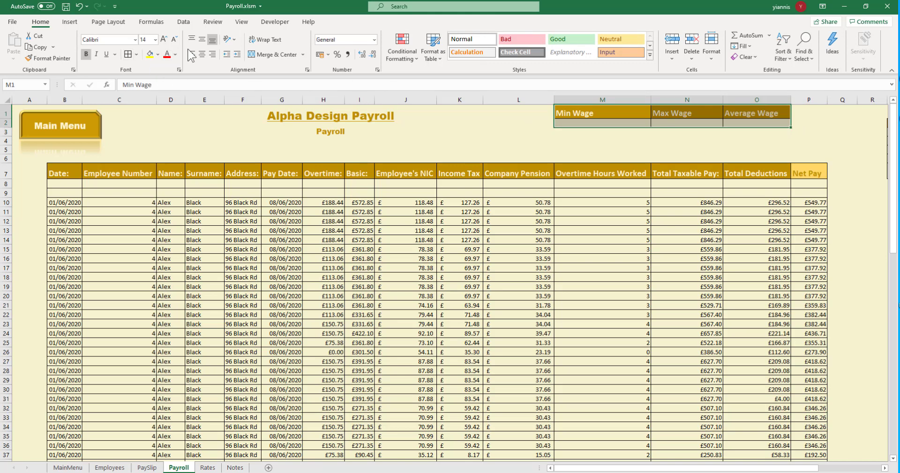
{"action": "left_click", "coordinate": [202, 56]}
{"action": "left_click", "coordinate": [202, 41]}
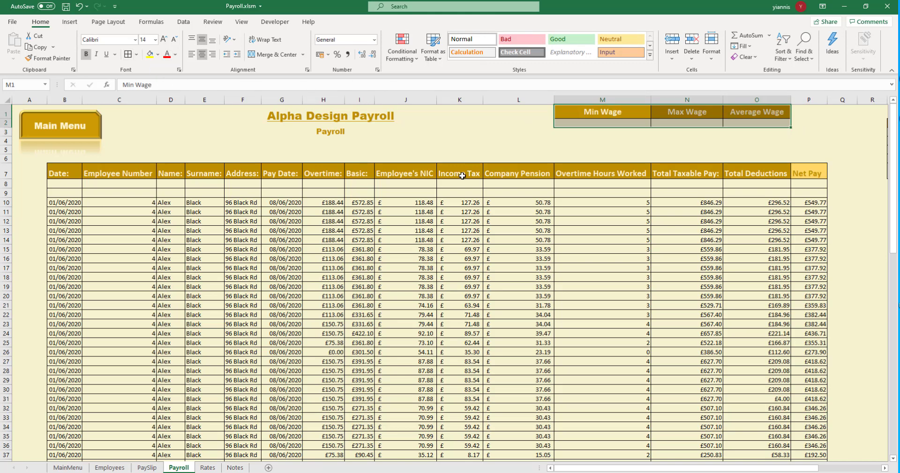
{"action": "left_click", "coordinate": [624, 158]}
Start inserting a function in cell M2 under Min Wage and list the Most Recently Used functions
{"action": "left_click", "coordinate": [608, 125]}
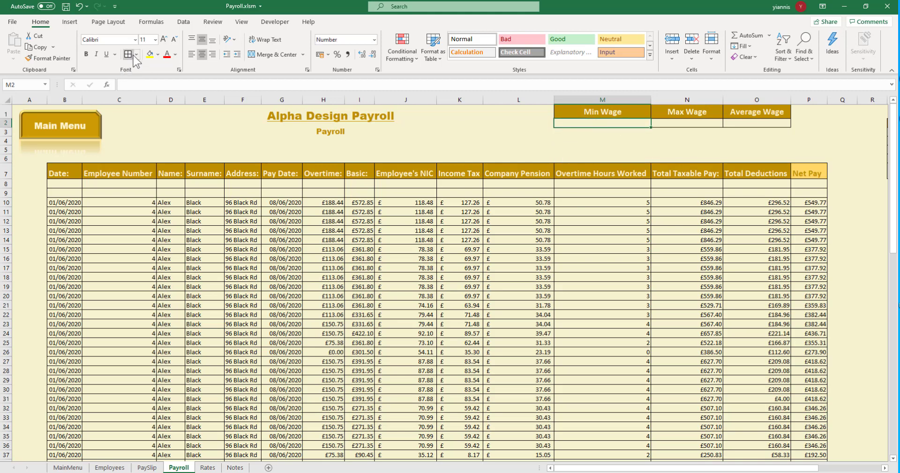
{"action": "left_click", "coordinate": [107, 86]}
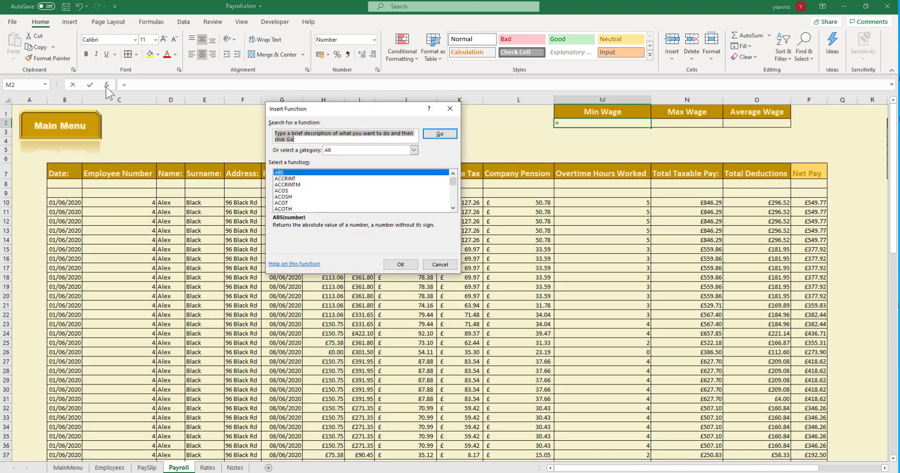
{"action": "left_click", "coordinate": [389, 150]}
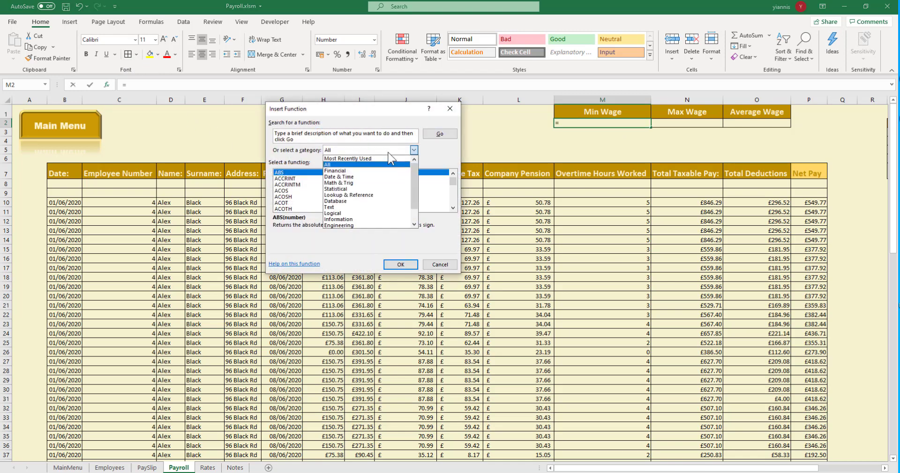
{"action": "left_click", "coordinate": [389, 151]}
{"action": "left_click", "coordinate": [389, 151]}
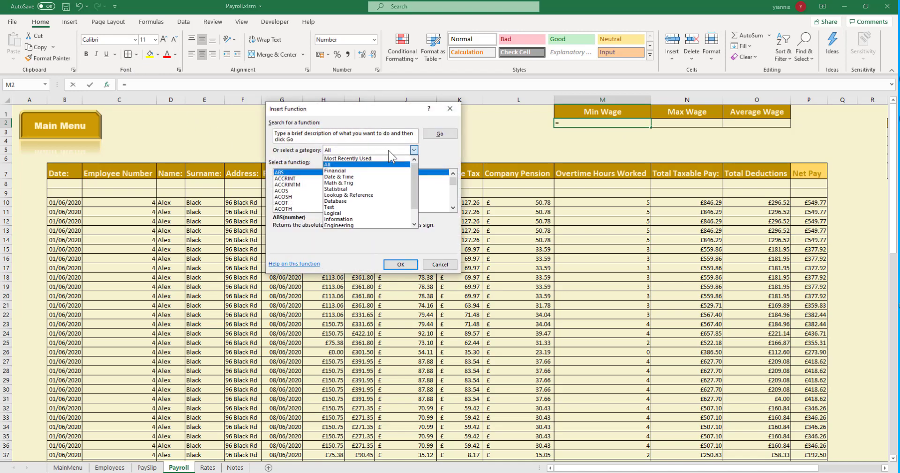
{"action": "left_click", "coordinate": [365, 169]}
{"action": "left_click", "coordinate": [414, 150]}
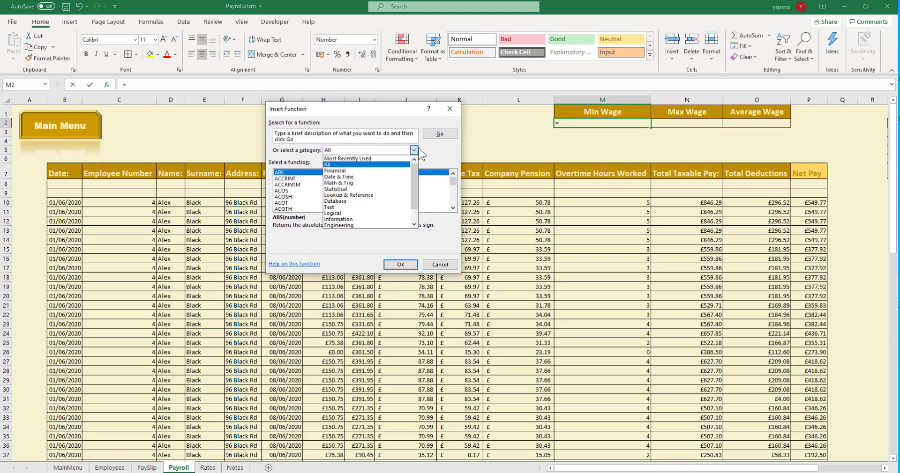
{"action": "left_click", "coordinate": [346, 159]}
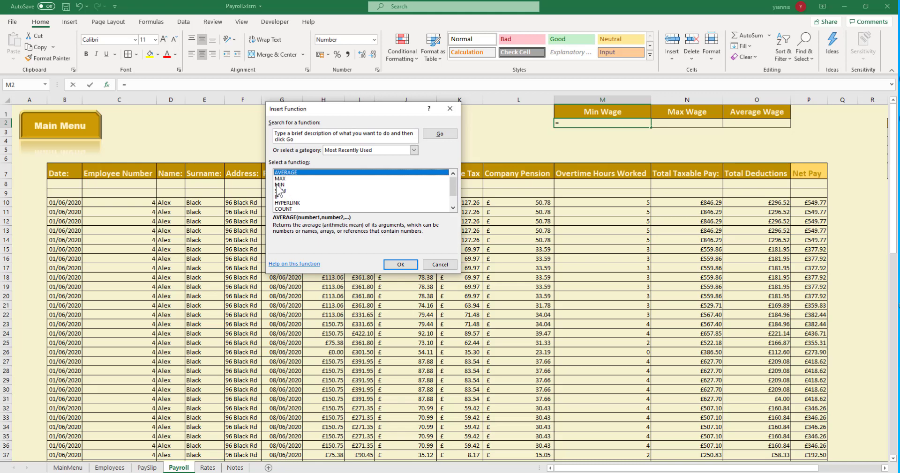
{"action": "left_click", "coordinate": [277, 185]}
{"action": "left_click", "coordinate": [279, 179]}
{"action": "left_click", "coordinate": [281, 173]}
{"action": "left_click", "coordinate": [361, 151]}
{"action": "left_click", "coordinate": [355, 167]}
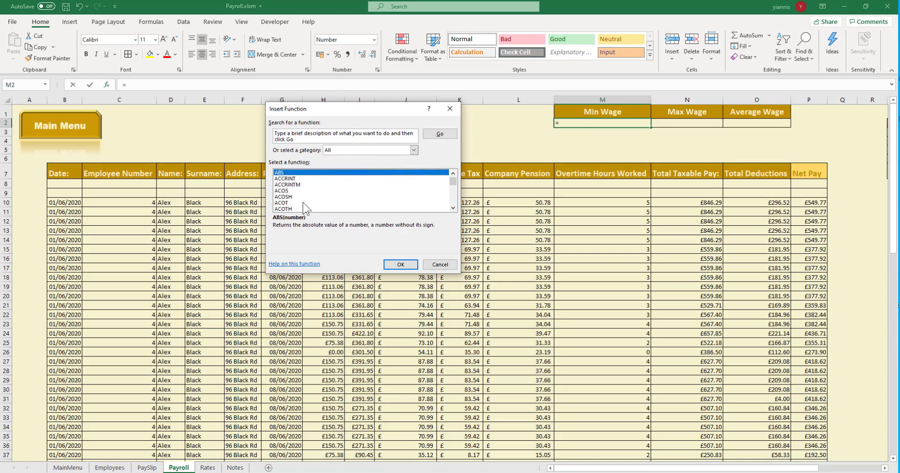
{"action": "left_click", "coordinate": [340, 150]}
{"action": "left_click", "coordinate": [345, 159]}
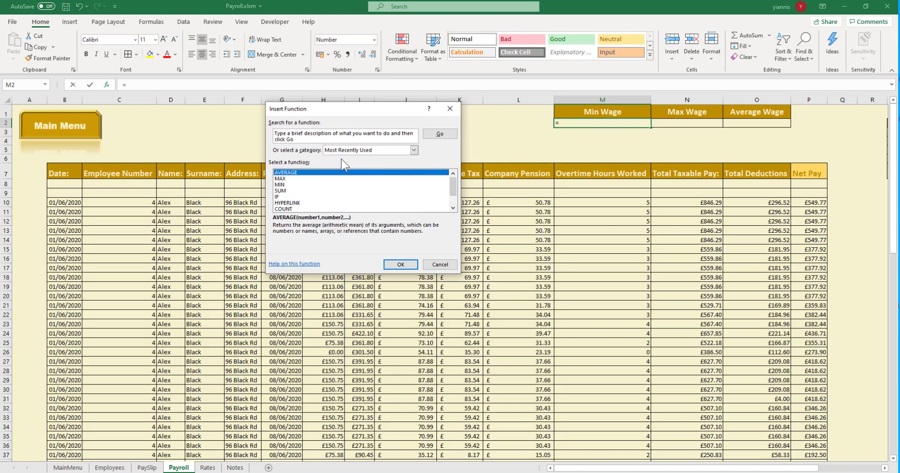
Insert the MIN function in M2 over the whole Net Pay column, P:P
{"action": "left_click", "coordinate": [286, 185]}
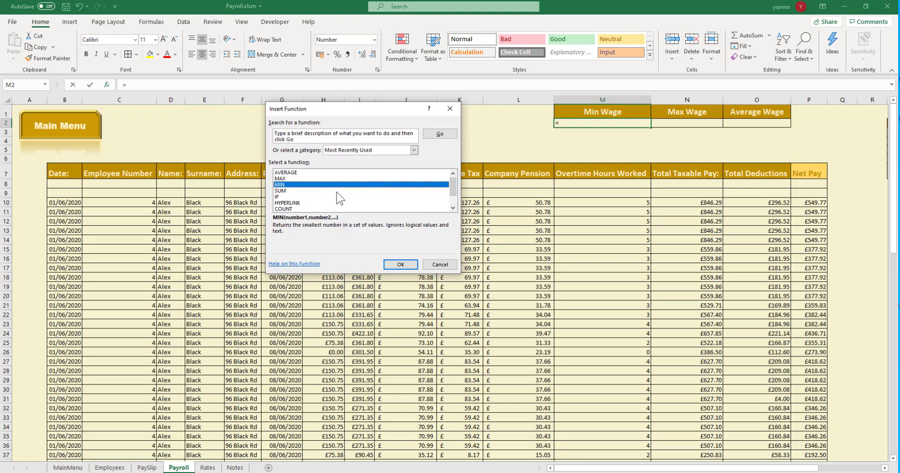
{"action": "left_click", "coordinate": [396, 264]}
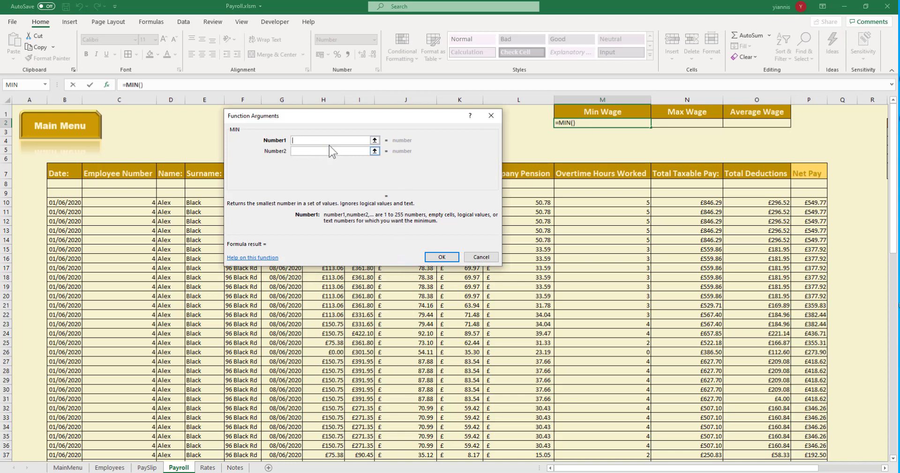
{"action": "left_click", "coordinate": [811, 99]}
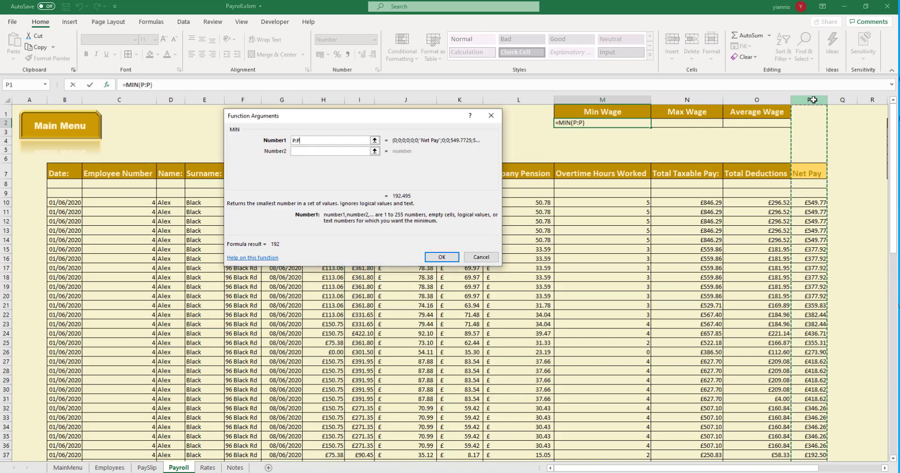
{"action": "left_click", "coordinate": [442, 257]}
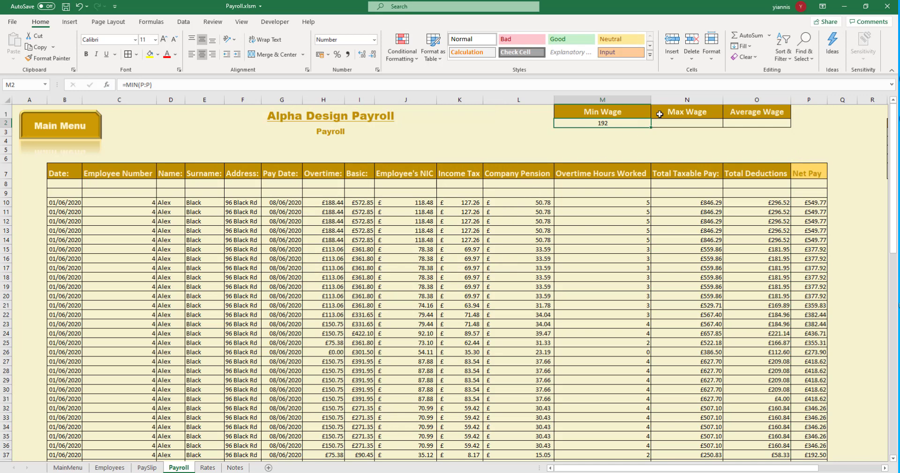
Copy the text of the MIN formula in M2 and leave the cell without changing it
{"action": "left_click", "coordinate": [679, 124]}
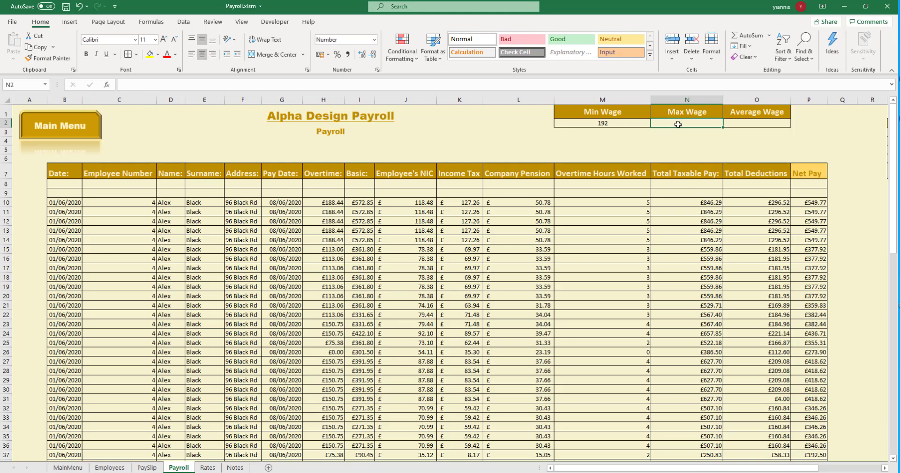
{"action": "left_click", "coordinate": [627, 124]}
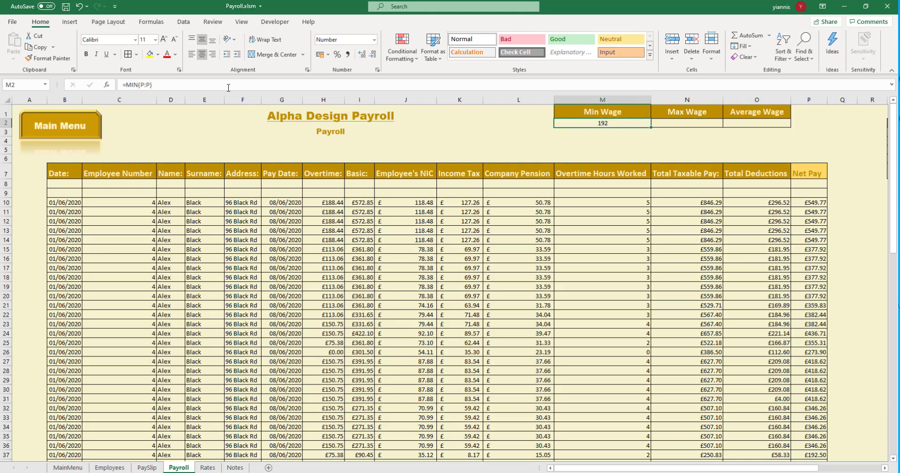
{"action": "left_click_drag", "start_coordinate": [174, 87], "coordinate": [123, 86]}
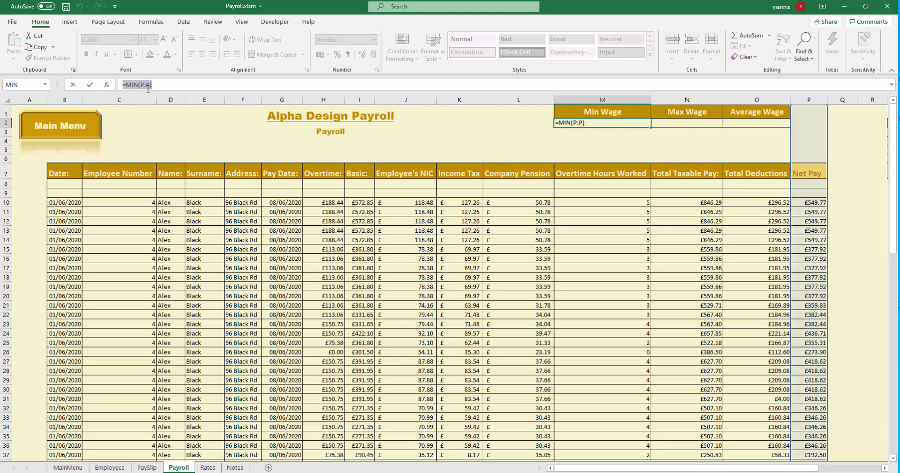
{"action": "right_click", "coordinate": [148, 89]}
{"action": "left_click", "coordinate": [182, 114]}
{"action": "left_click", "coordinate": [498, 141]}
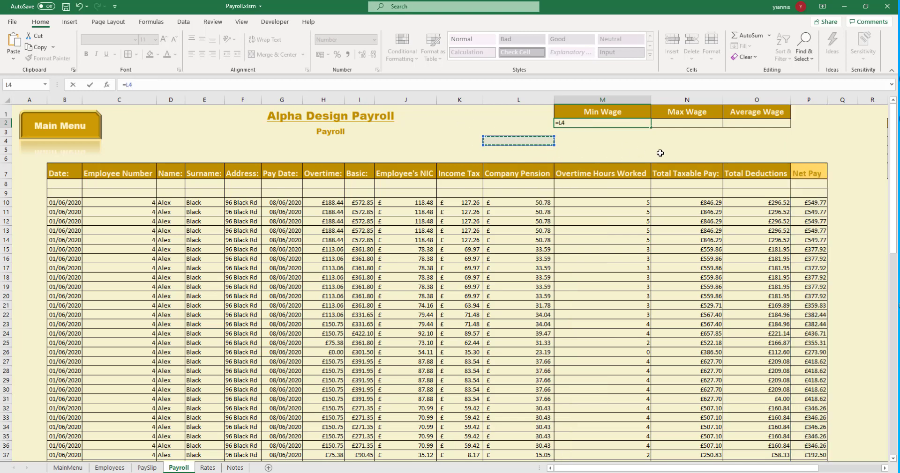
{"action": "left_click", "coordinate": [658, 152]}
{"action": "left_click", "coordinate": [646, 152]}
{"action": "left_click", "coordinate": [501, 140]}
{"action": "key", "text": "Escape"}
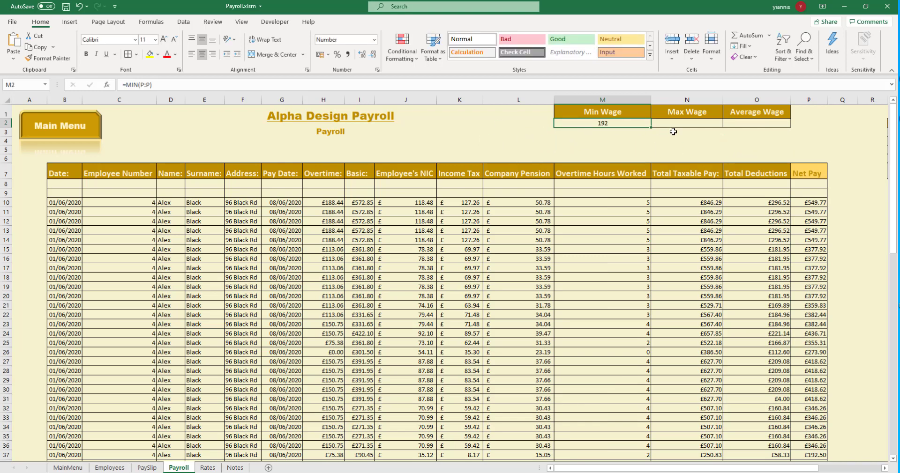
Paste the copied MIN formula into N2 under Max Wage and change its function to MAX over column P:P
{"action": "left_click", "coordinate": [688, 124]}
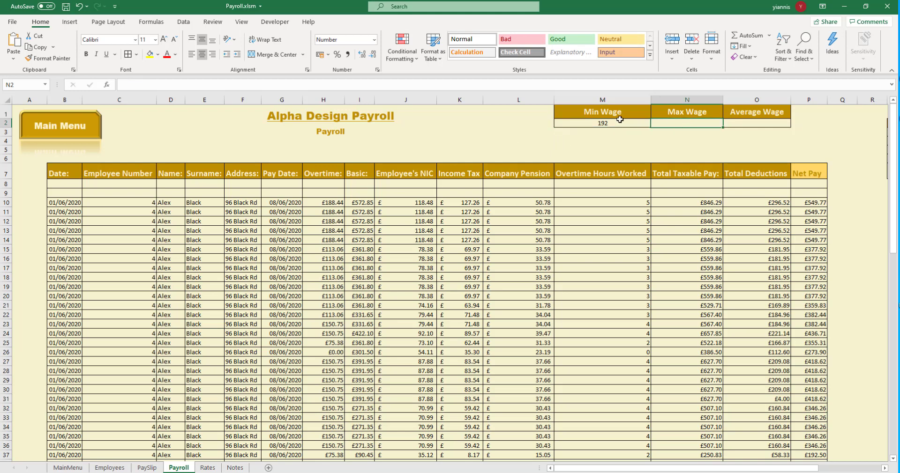
{"action": "right_click", "coordinate": [193, 85]}
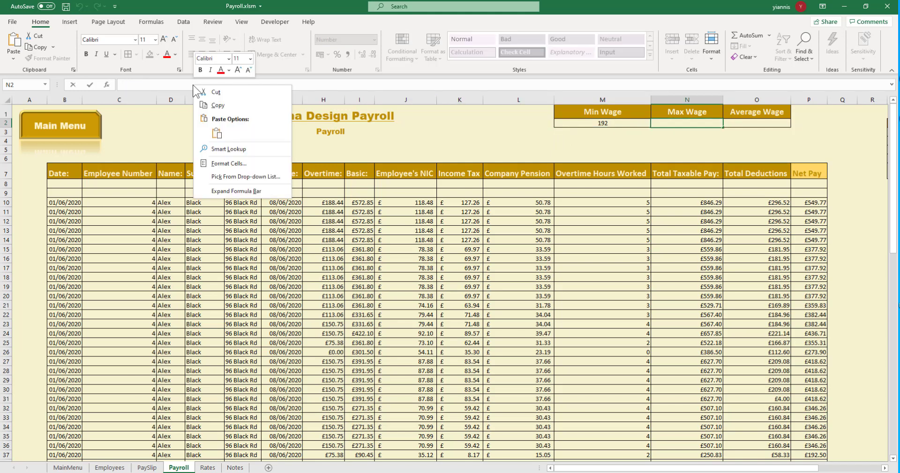
{"action": "left_click", "coordinate": [217, 134]}
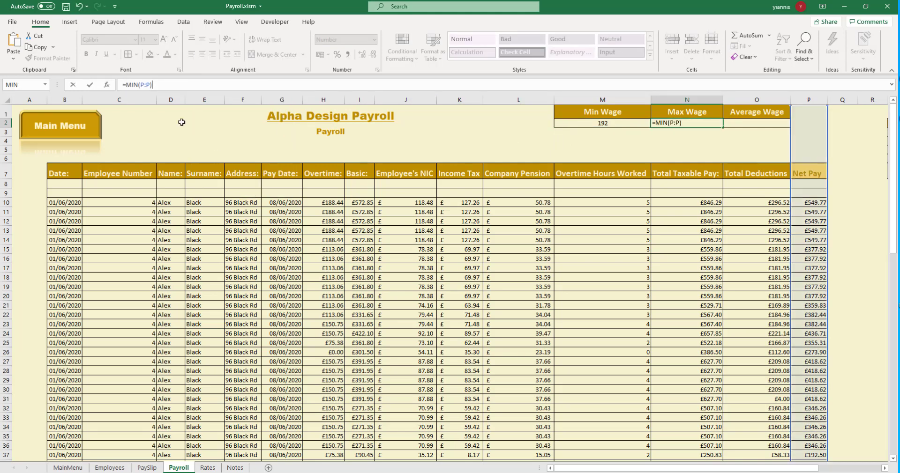
{"action": "left_click", "coordinate": [140, 85]}
{"action": "key", "text": "BackSpace"}
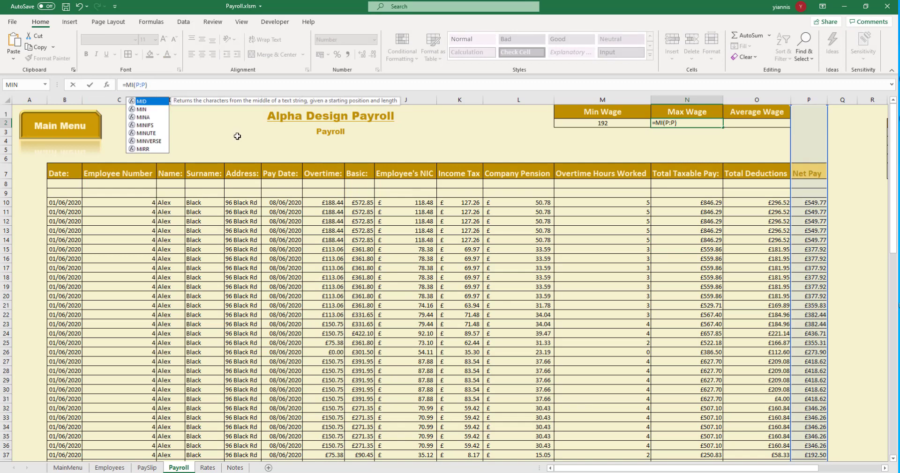
{"action": "key", "text": "BackSpace"}
{"action": "type", "text": "AX"}
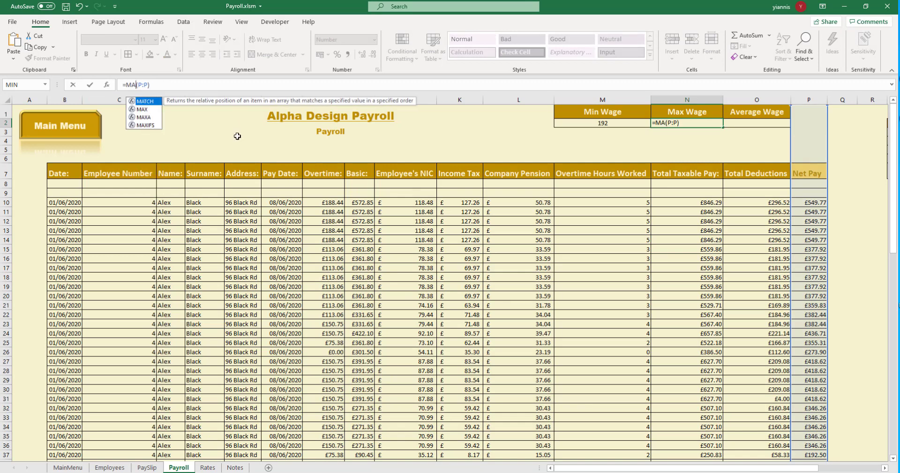
{"action": "key", "text": "Return"}
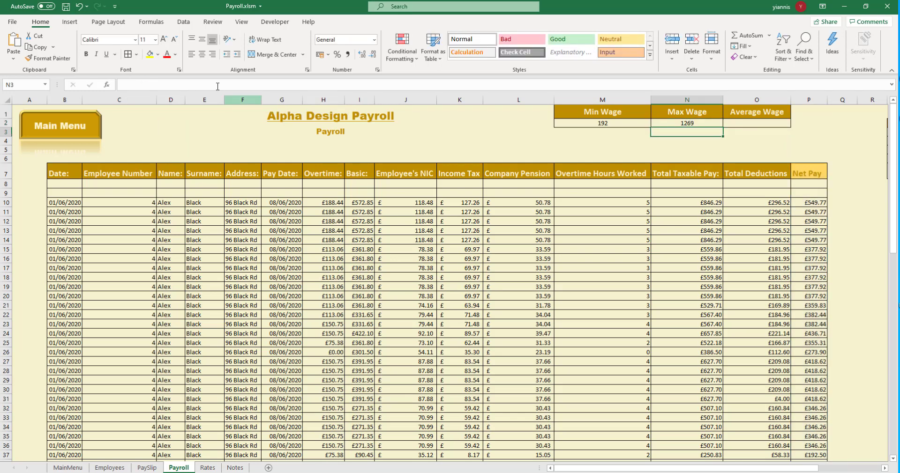
{"action": "left_click", "coordinate": [694, 123]}
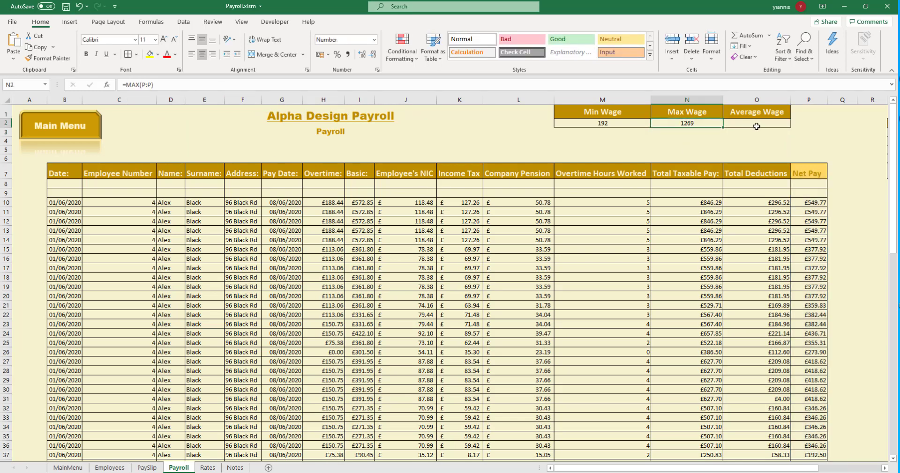
Insert the AVERAGE function in O2 under Average Wage over the whole Net Pay column, P:P
{"action": "left_click", "coordinate": [726, 123]}
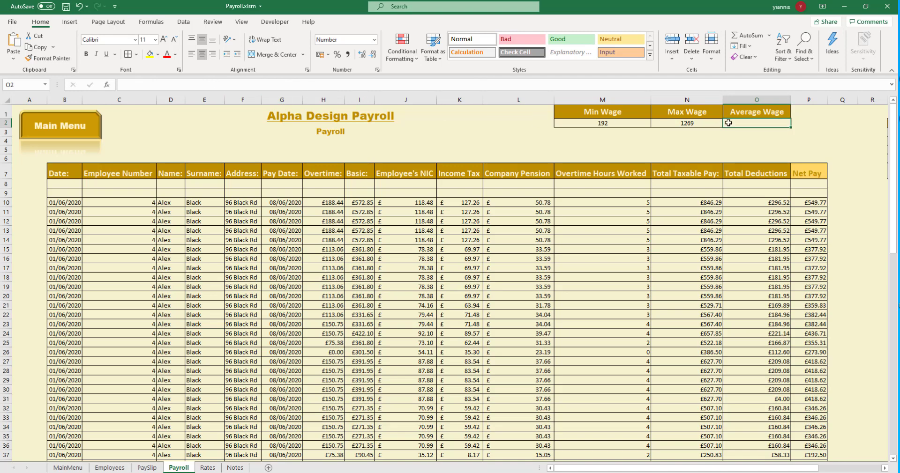
{"action": "left_click", "coordinate": [754, 131]}
{"action": "left_click", "coordinate": [733, 124]}
{"action": "left_click", "coordinate": [107, 85]}
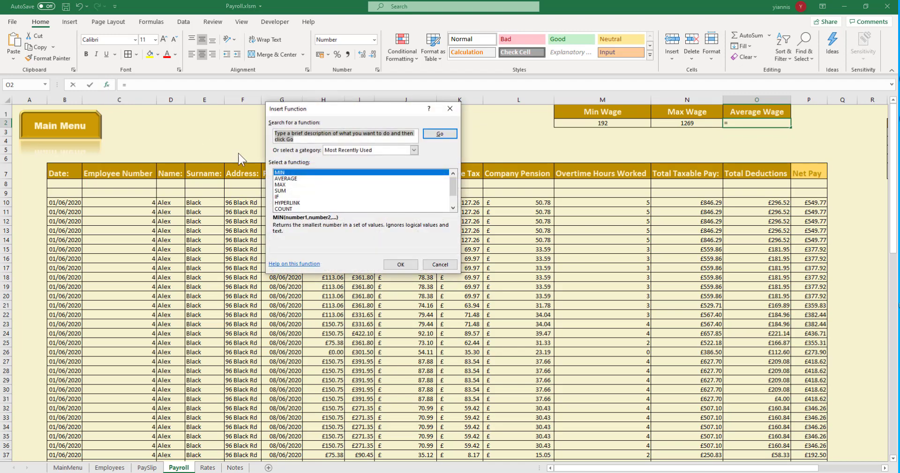
{"action": "left_click", "coordinate": [298, 180]}
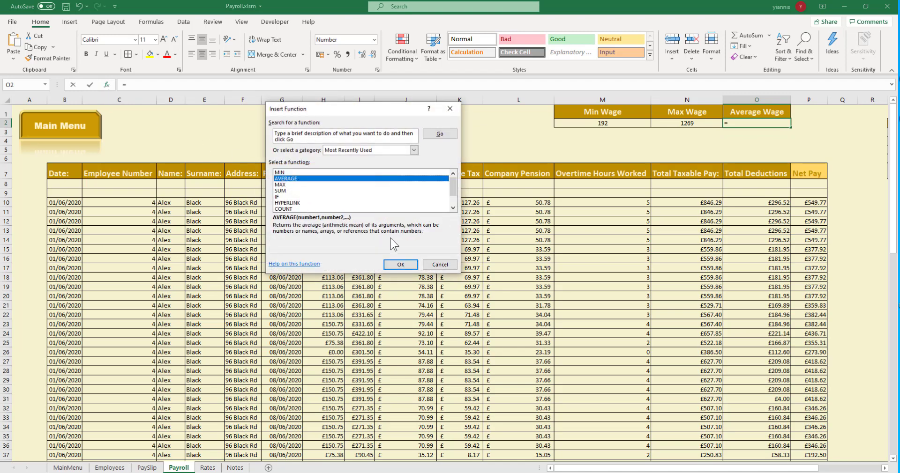
{"action": "left_click", "coordinate": [400, 265]}
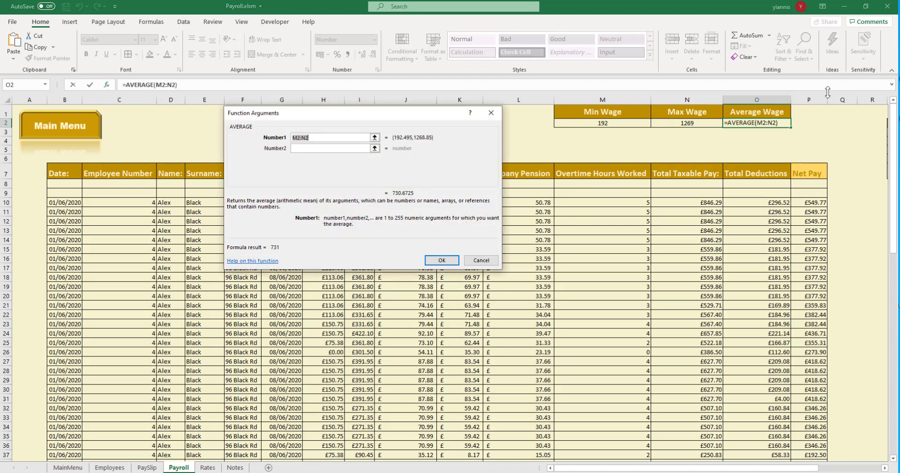
{"action": "left_click", "coordinate": [809, 100]}
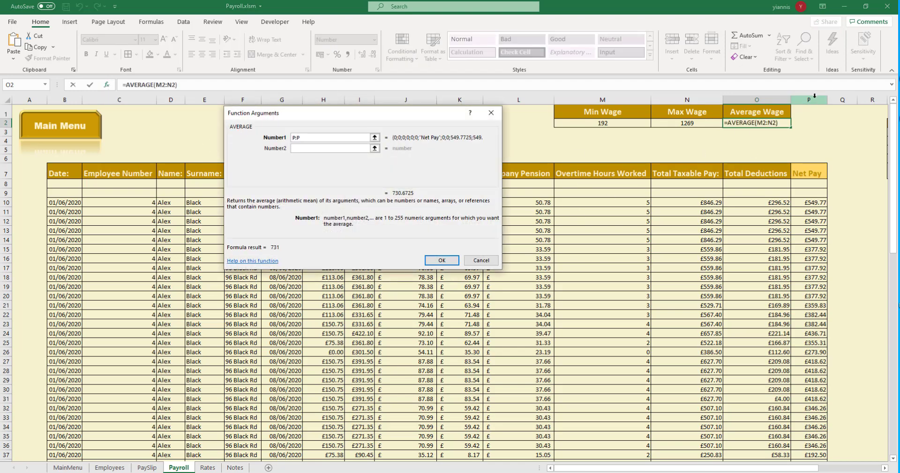
{"action": "left_click", "coordinate": [441, 261]}
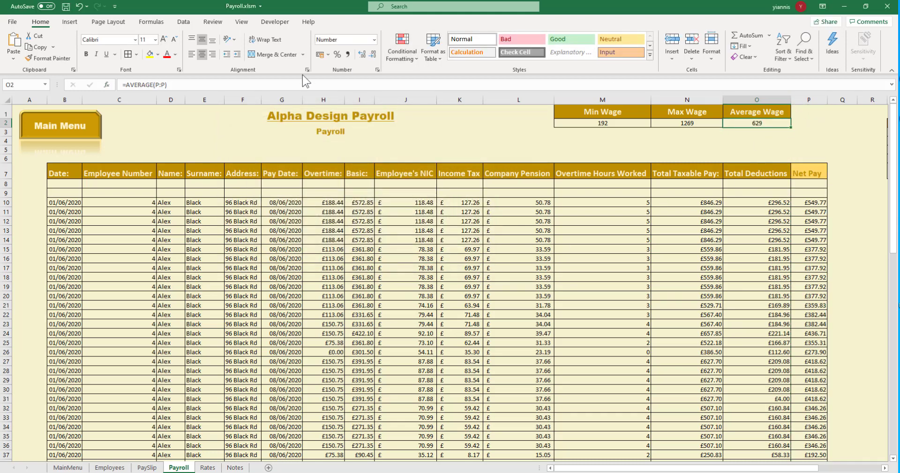
Replace the formula in O2 with the copied MIN formula and change its function name to AVERAGE, keeping P:P as the range
{"action": "left_click_drag", "start_coordinate": [204, 83], "coordinate": [131, 85]}
{"action": "right_click", "coordinate": [158, 88]}
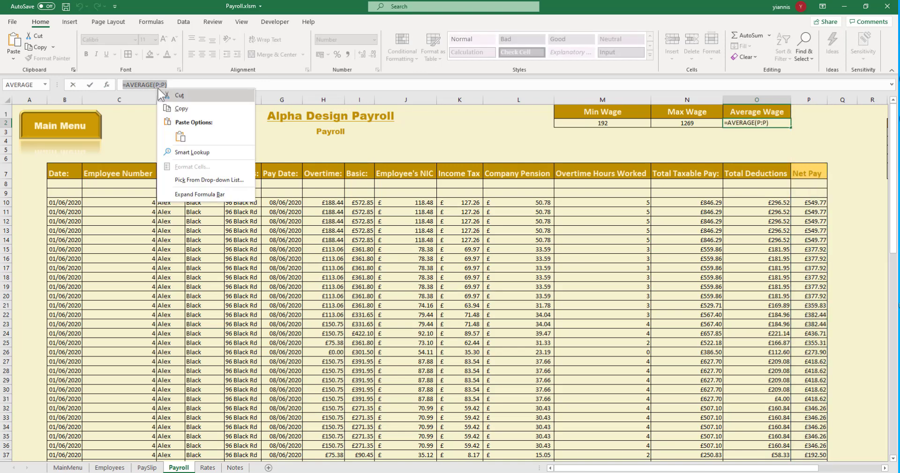
{"action": "left_click", "coordinate": [180, 136]}
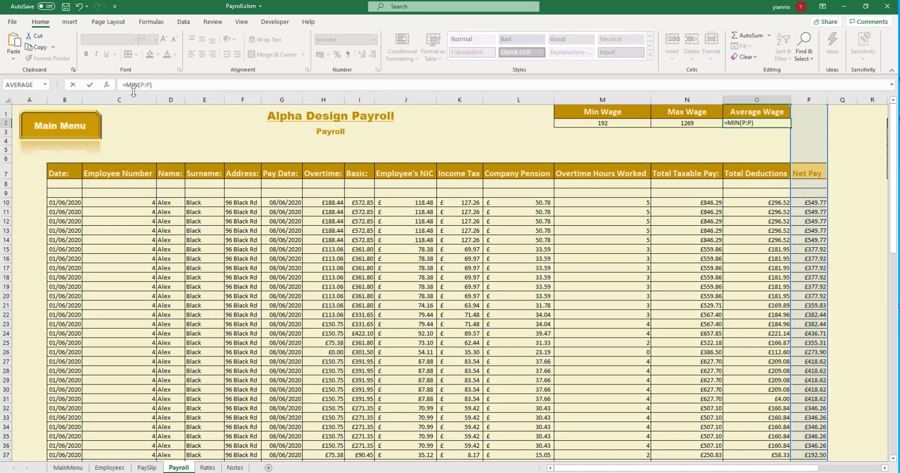
{"action": "left_click_drag", "start_coordinate": [139, 85], "coordinate": [123, 85]}
{"action": "type", "text": "aver"}
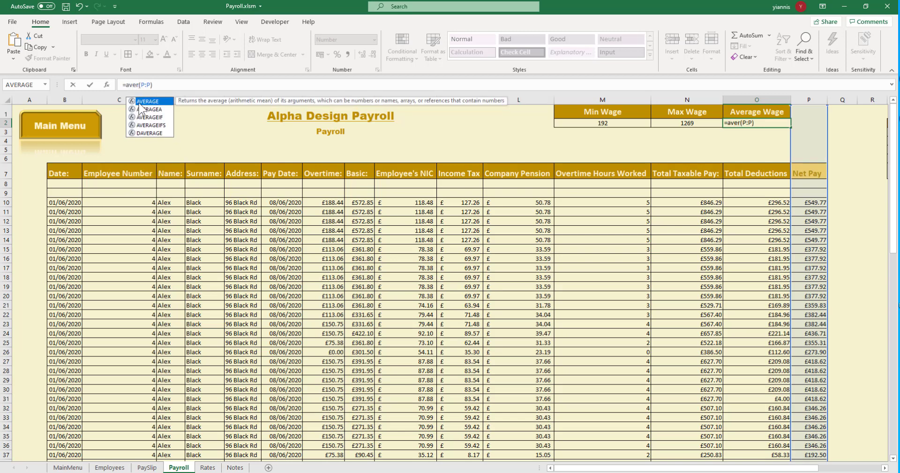
{"action": "double_click", "coordinate": [148, 101]}
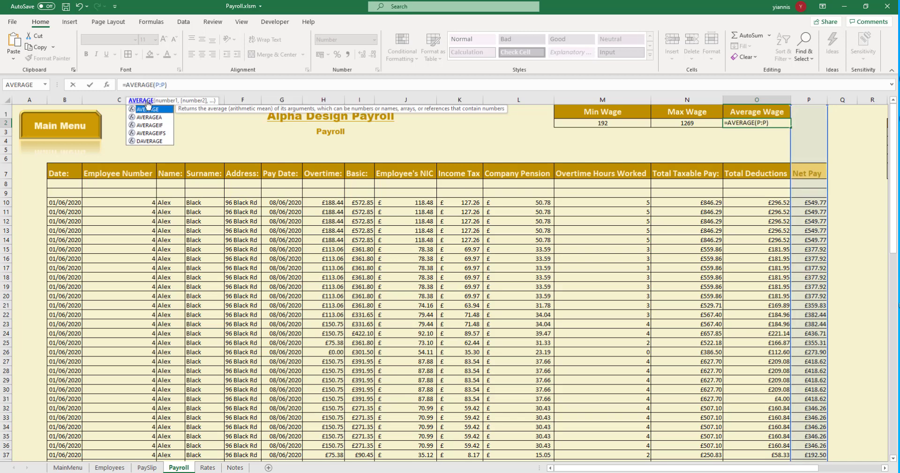
{"action": "key", "text": "Return"}
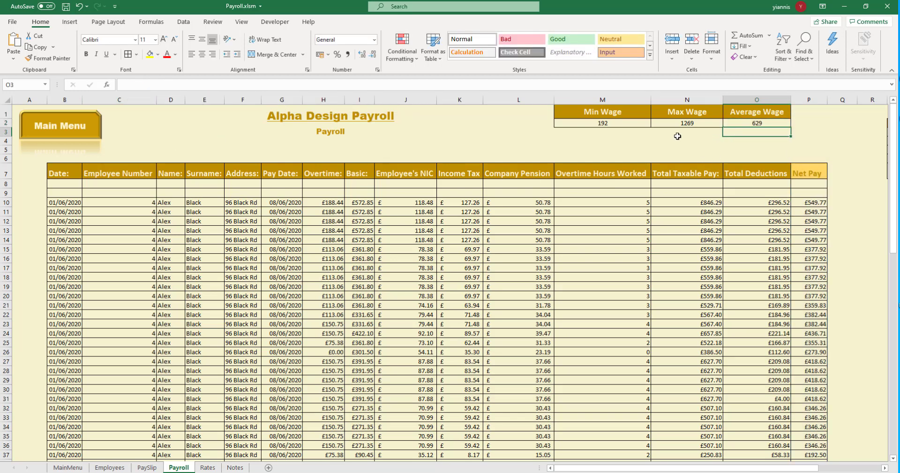
Apply the Currency number format to the three wage results in M2:O2
{"action": "left_click_drag", "start_coordinate": [625, 121], "coordinate": [750, 123]}
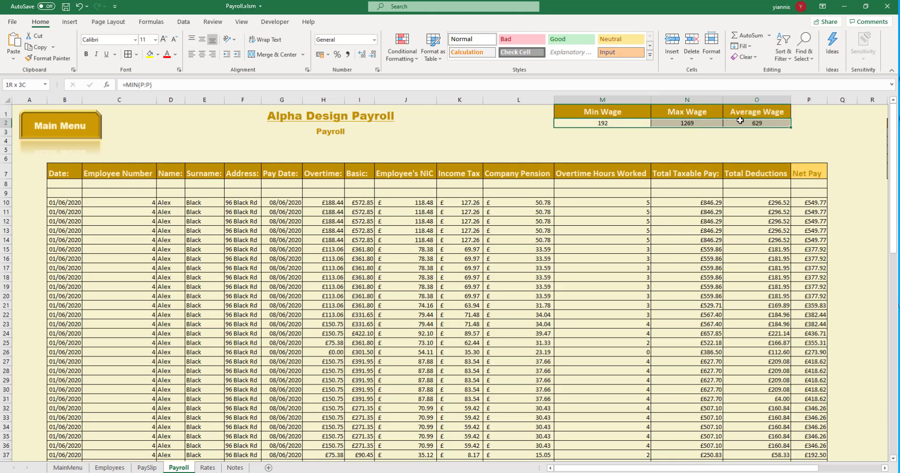
{"action": "left_click", "coordinate": [320, 54]}
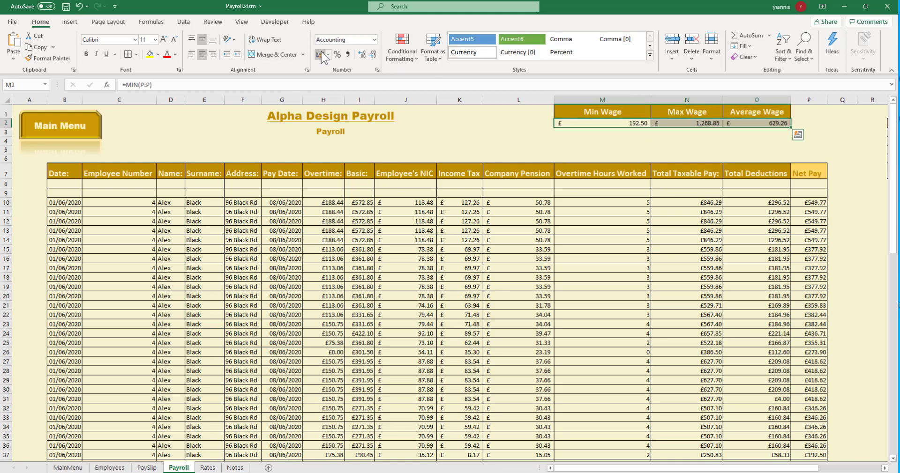
{"action": "left_click", "coordinate": [372, 40]}
{"action": "left_click", "coordinate": [373, 40]}
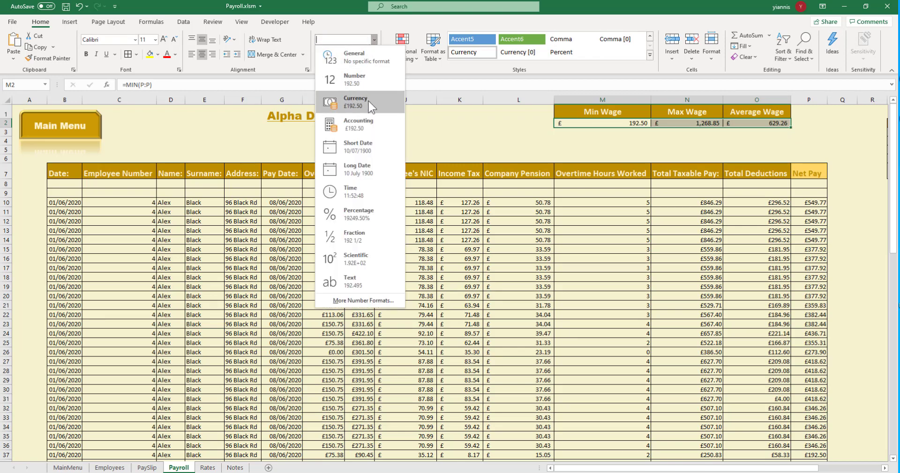
{"action": "left_click", "coordinate": [356, 102]}
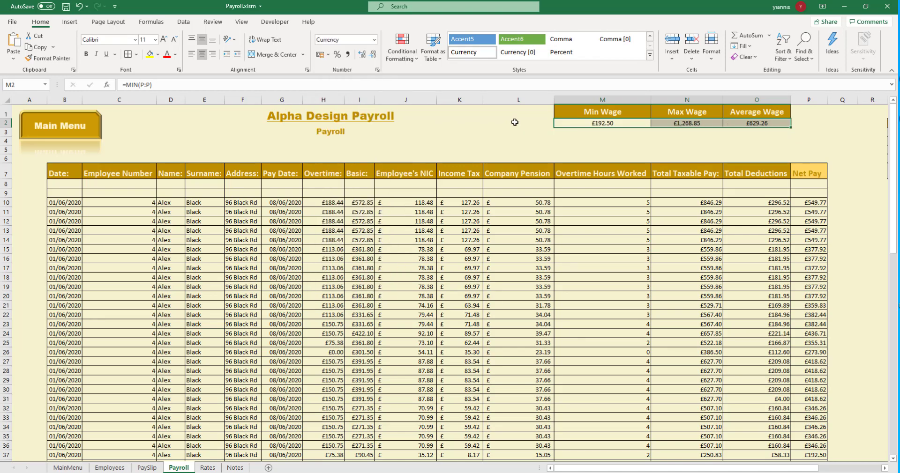
{"action": "left_click", "coordinate": [606, 199]}
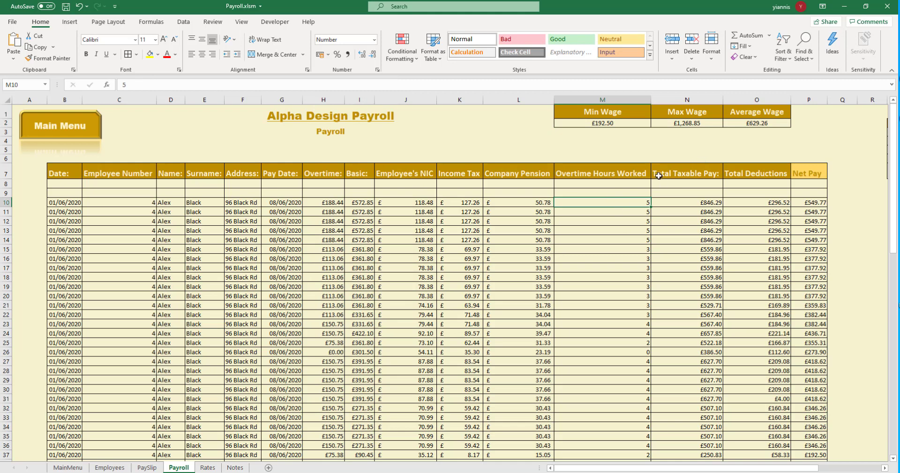
Review the Min, Max and Average Wage cells in M2:O2 against the Net Pay column
{"action": "left_click", "coordinate": [599, 124]}
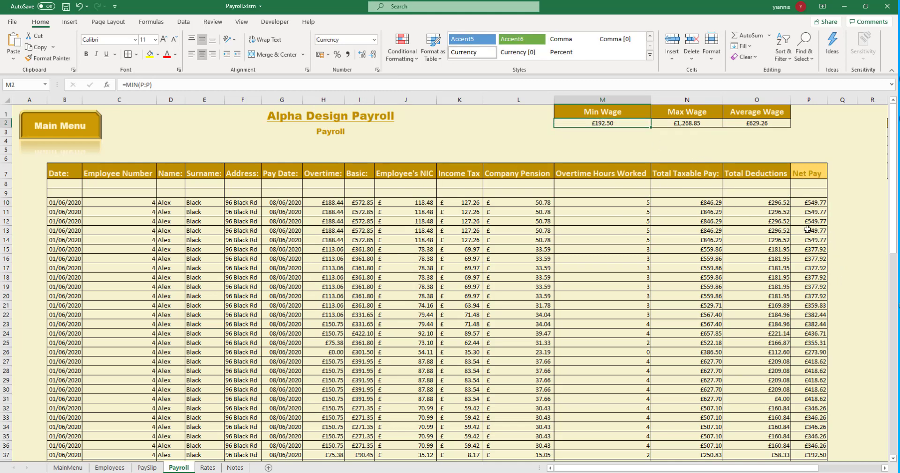
{"action": "left_click", "coordinate": [814, 268]}
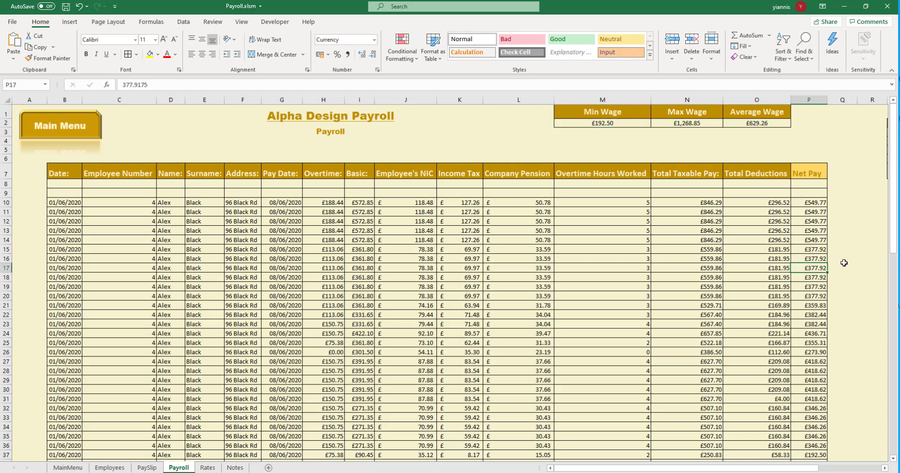
{"action": "left_click", "coordinate": [686, 125]}
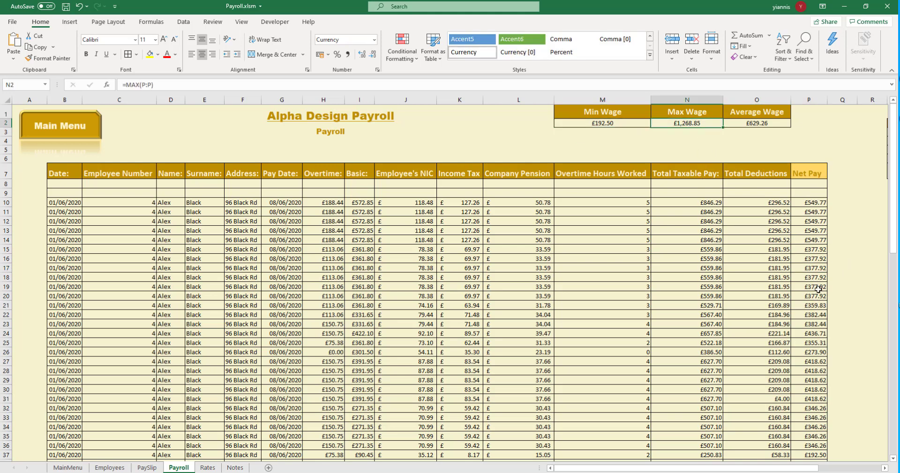
{"action": "left_click", "coordinate": [755, 126]}
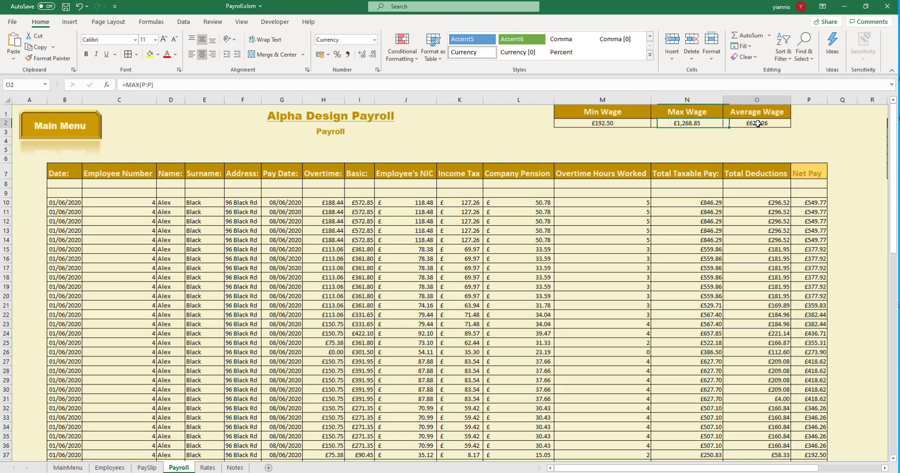